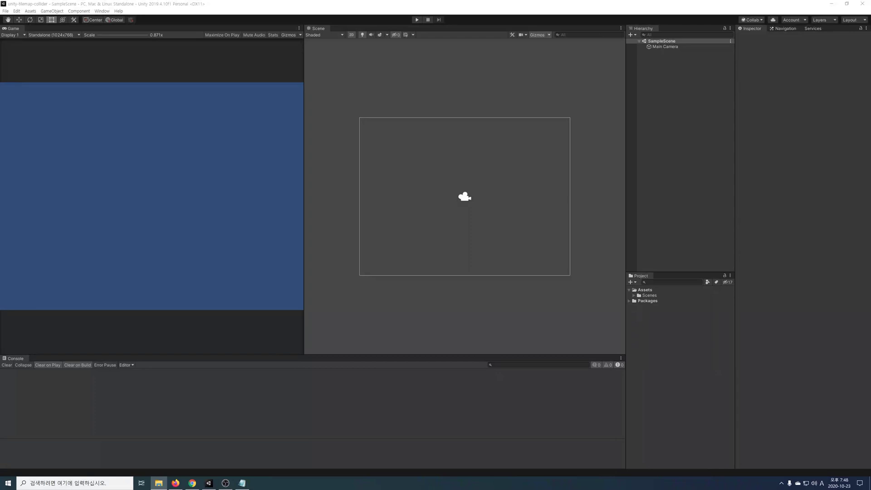
# Import the tilemap package containing the 2d-extras-master and Tilemap folders and the 타일맵 asset into the project
pyautogui.doubleClick(259, 156)
pyautogui.scroll(-5, 326, 234)
pyautogui.click(353, 294)
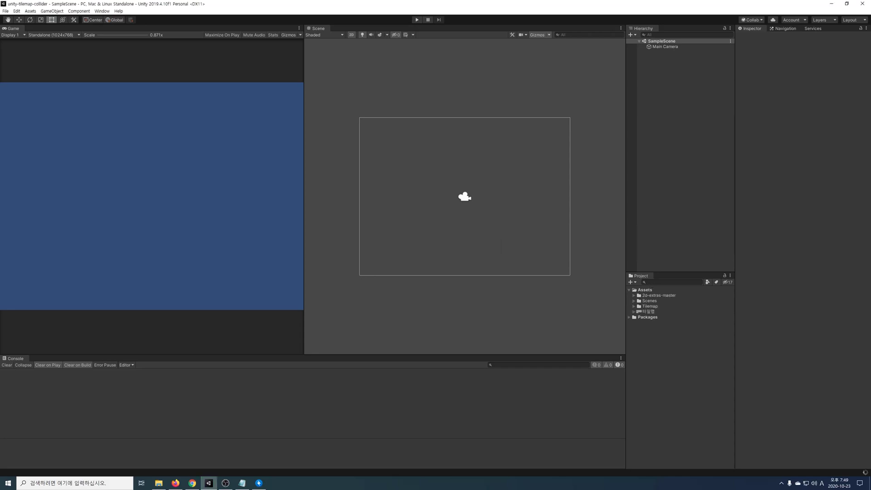
# Import only joystick-lever.png from the unity-virtual-joystick package, leaving out its animations, prefab, scenes, scripts and joystick.png
pyautogui.hotkey('alt', 'Tab')
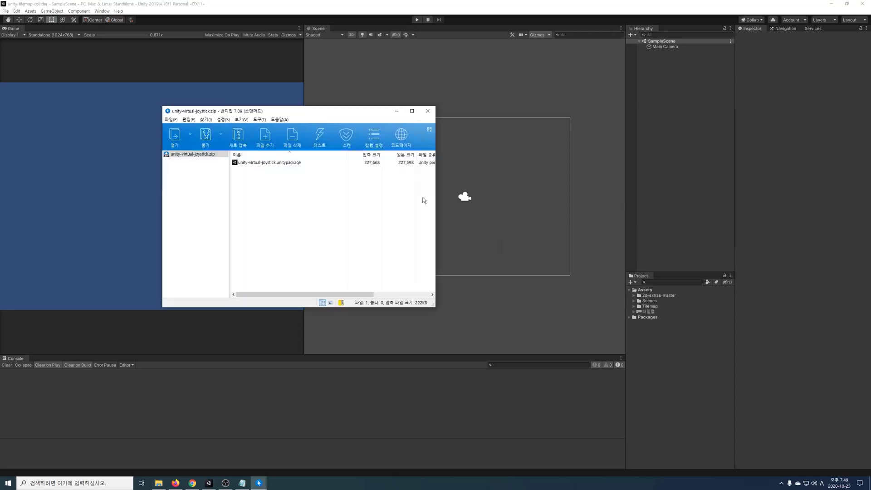
pyautogui.doubleClick(288, 164)
pyautogui.click(271, 133)
pyautogui.click(271, 165)
pyautogui.click(271, 176)
pyautogui.click(271, 192)
pyautogui.click(277, 221)
pyautogui.click(298, 215)
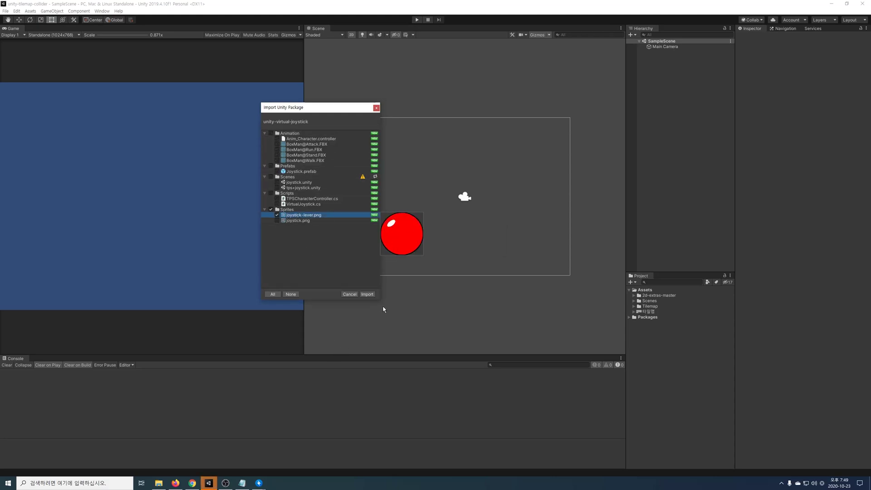
pyautogui.click(367, 295)
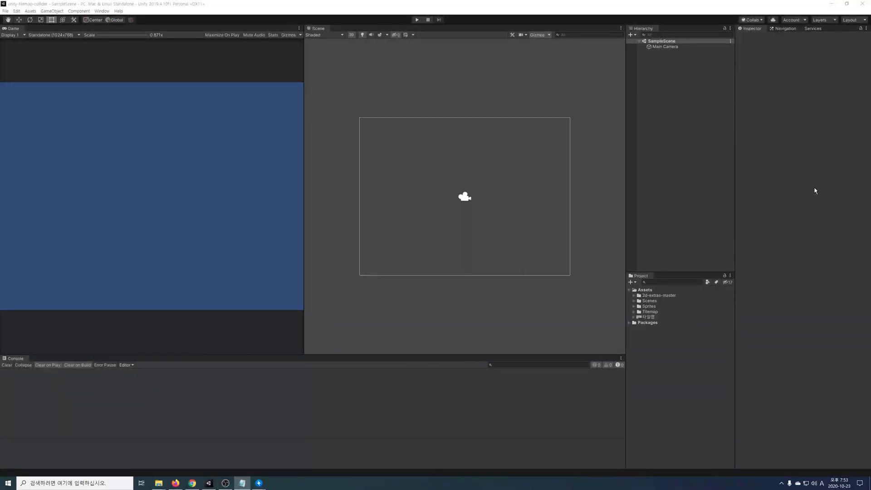
# Create a 2D Tilemap object in SampleScene and expand its Grid parent in the hierarchy
pyautogui.rightClick(656, 75)
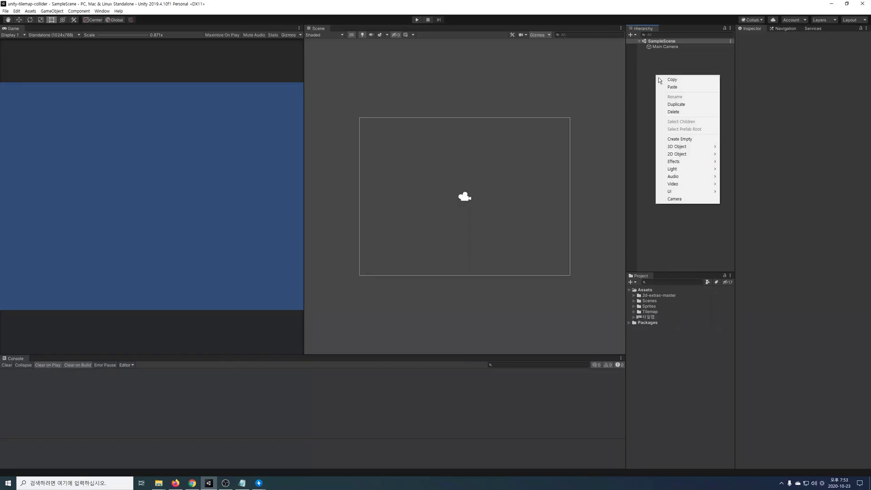
pyautogui.moveTo(694, 156)
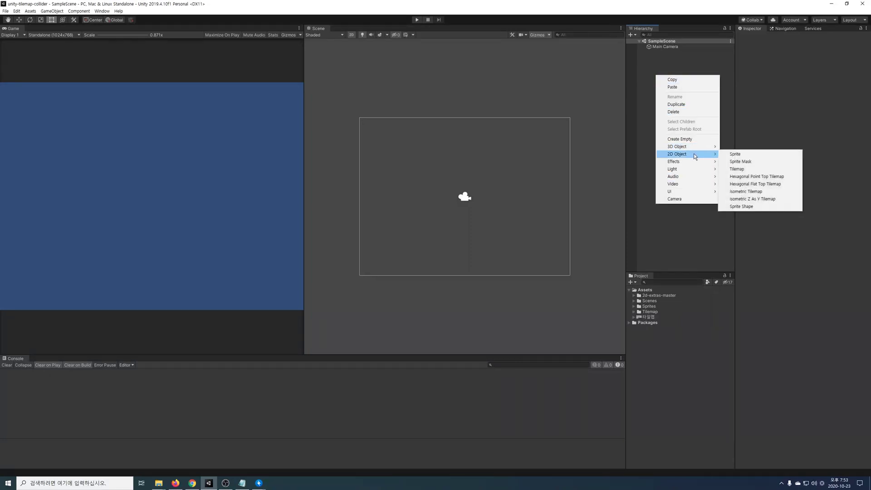
pyautogui.click(763, 169)
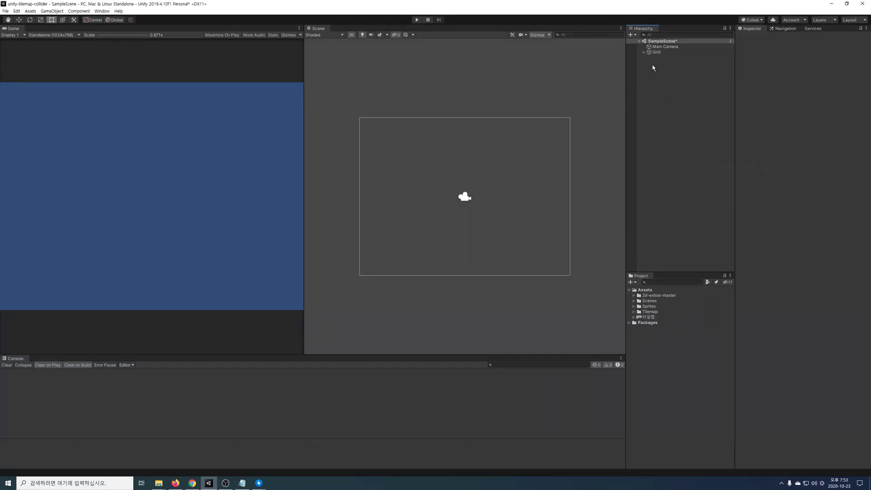
pyautogui.click(643, 52)
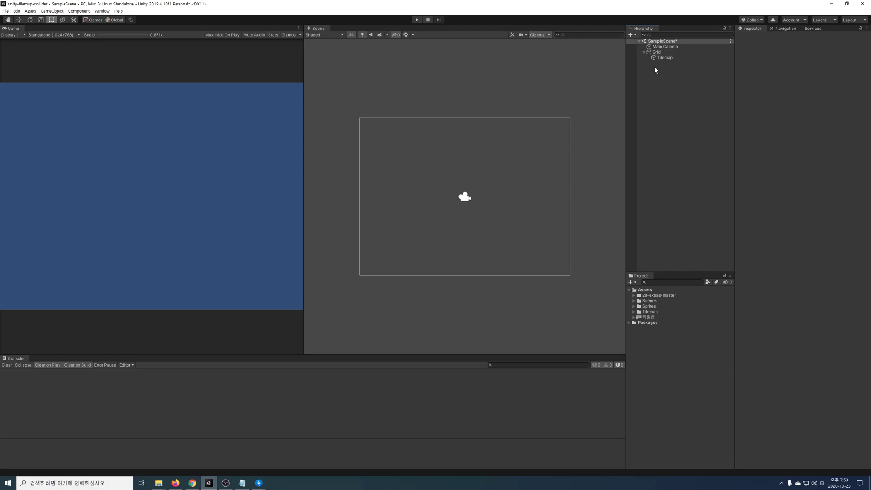
# Open the Tile Palette window over the game view and keep Wall as the active palette
pyautogui.click(98, 12)
pyautogui.moveTo(136, 128)
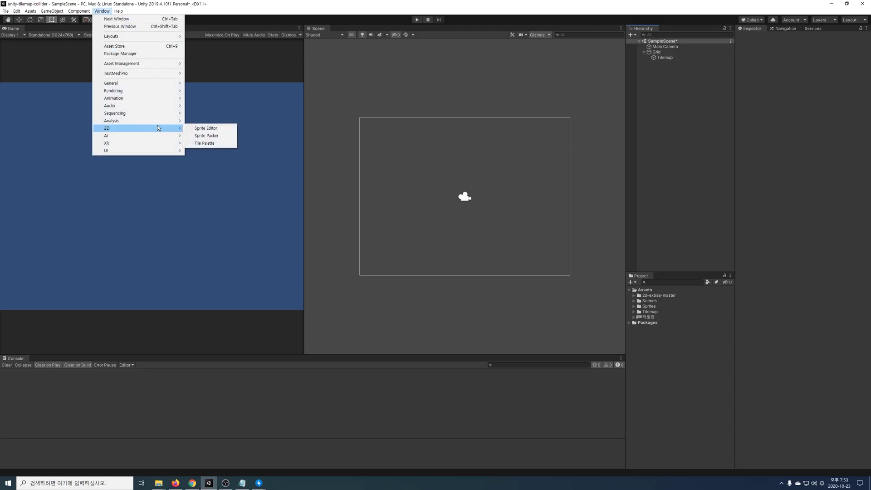
pyautogui.click(209, 143)
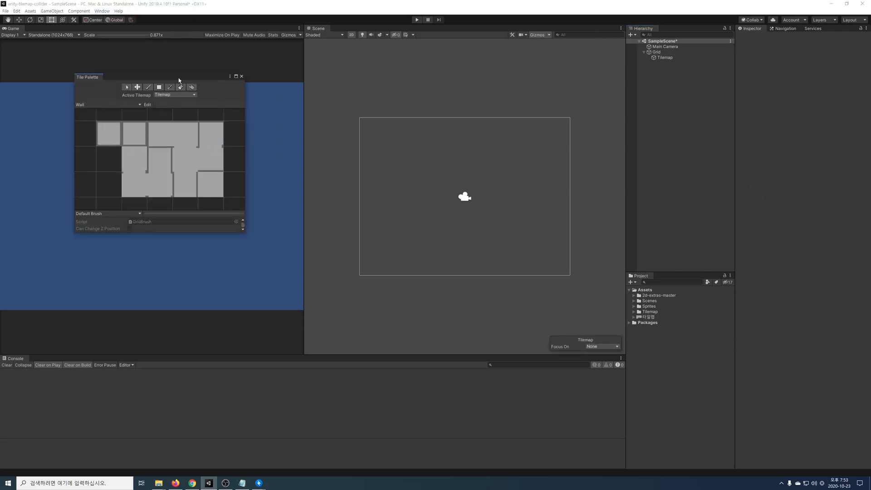
pyautogui.moveTo(178, 77); pyautogui.dragTo(220, 118)
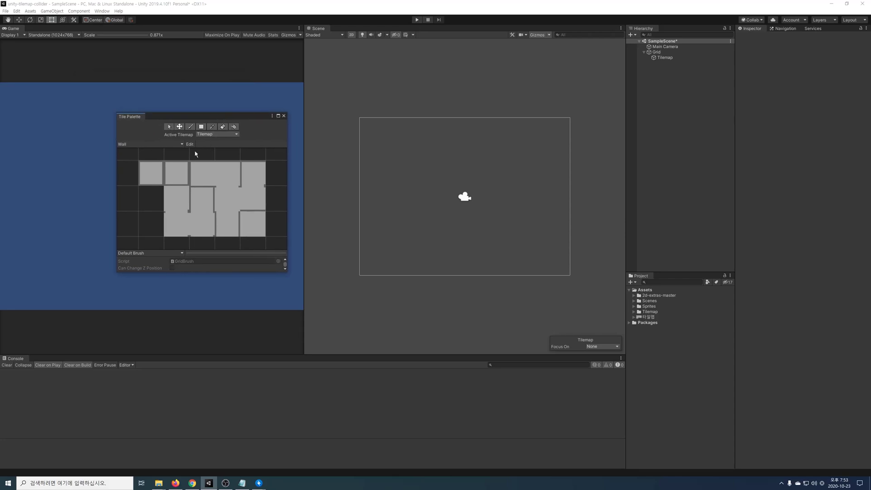
pyautogui.click(151, 144)
pyautogui.click(146, 140)
# Paint a 12-tile-wide floor with a one-tile wall raised at each end on the Tilemap, using the Wall palette's first tile
pyautogui.click(667, 58)
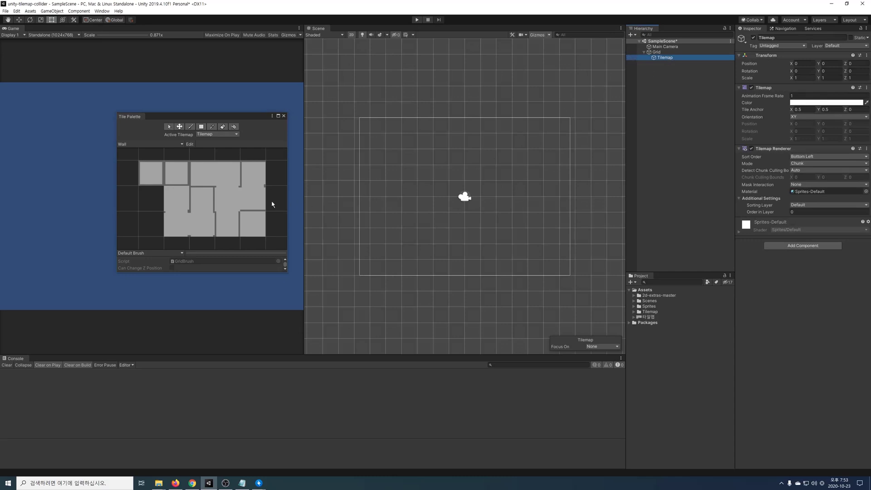
pyautogui.click(156, 175)
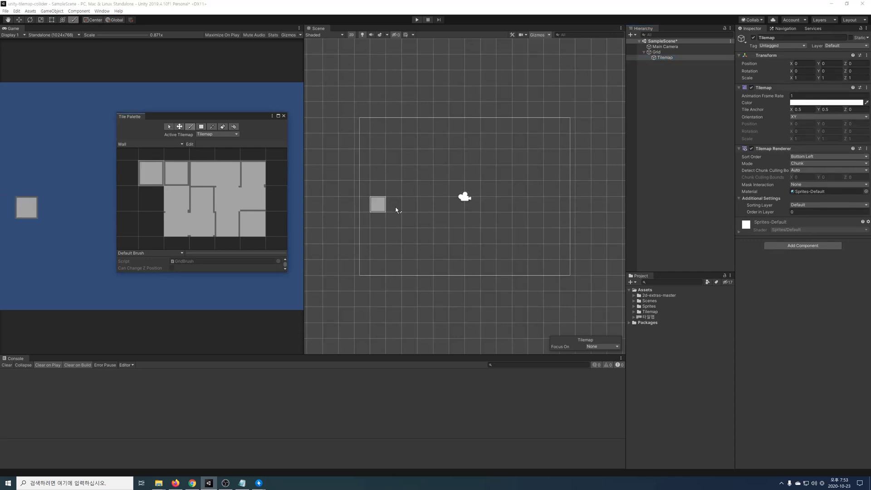
pyautogui.moveTo(377, 236)
pyautogui.mouseDown()
pyautogui.moveTo(380, 246)
pyautogui.moveTo(549, 252)
pyautogui.moveTo(551, 236)
pyautogui.mouseUp()
pyautogui.hotkey('alt', 'Tab')
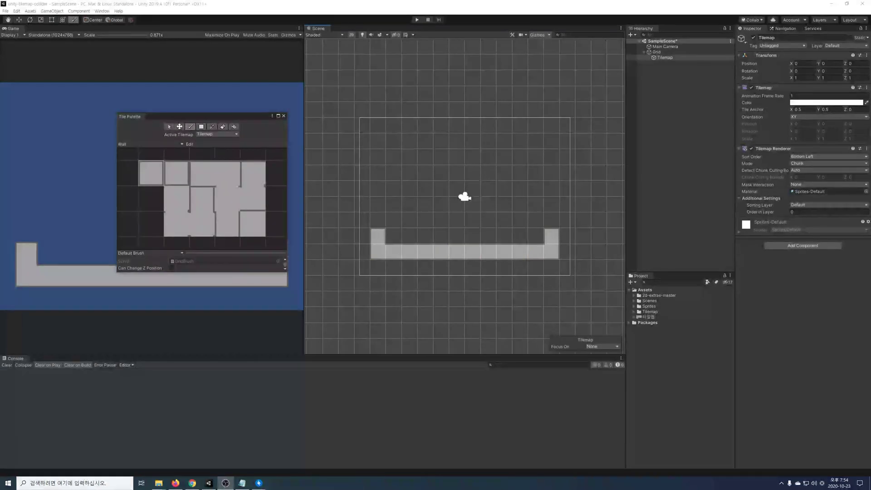
# Create a 2D Sprite object named Ball and assign the joystick-lever sprite to it
pyautogui.rightClick(660, 76)
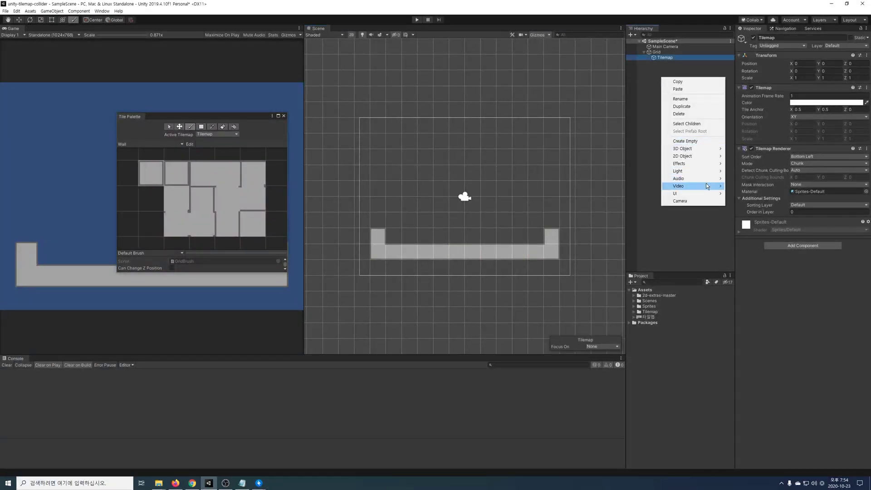
pyautogui.moveTo(702, 156)
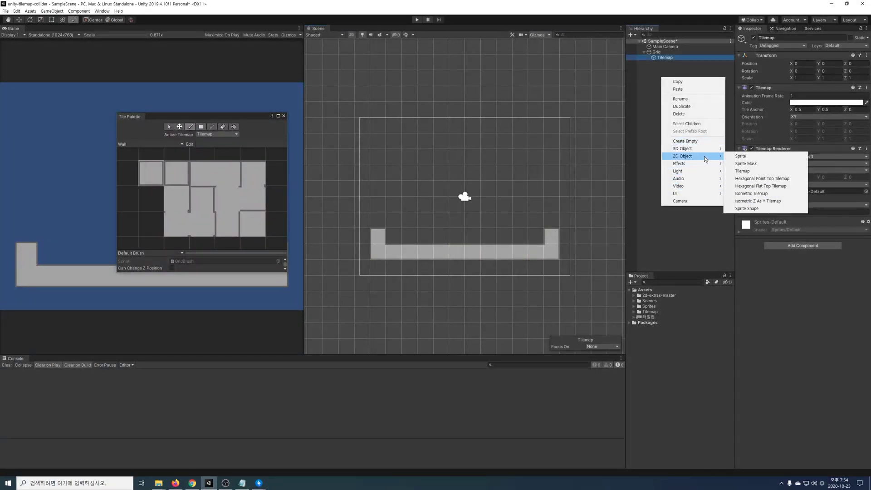
pyautogui.click(758, 156)
pyautogui.write('Ball')
pyautogui.click(634, 306)
pyautogui.moveTo(660, 312); pyautogui.dragTo(816, 96)
# Set the Ball's scale to 0.2 in both X and Y
pyautogui.click(807, 77)
pyautogui.write('0.2')
pyautogui.press('Tab')
pyautogui.write('0.2')
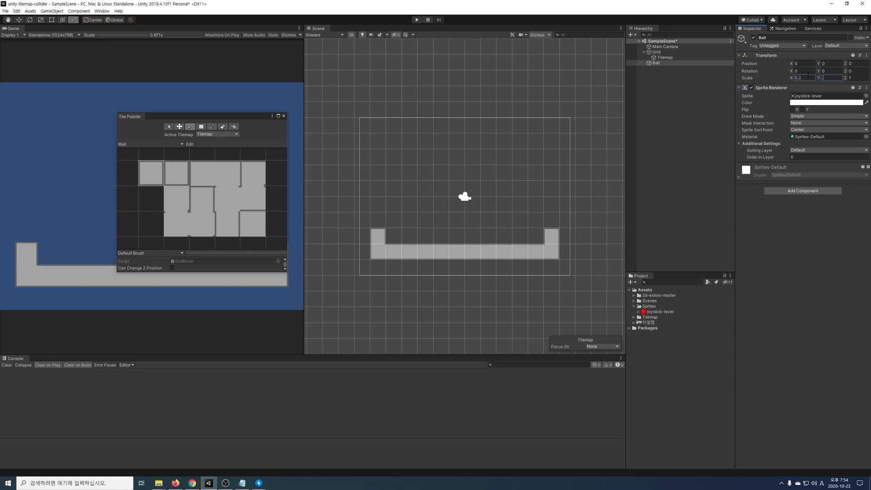
pyautogui.press('Return')
# Move the Ball up above the floor to about Y 3.54 and close the Tile Palette window
pyautogui.press('w')
pyautogui.moveTo(465, 181); pyautogui.dragTo(464, 126)
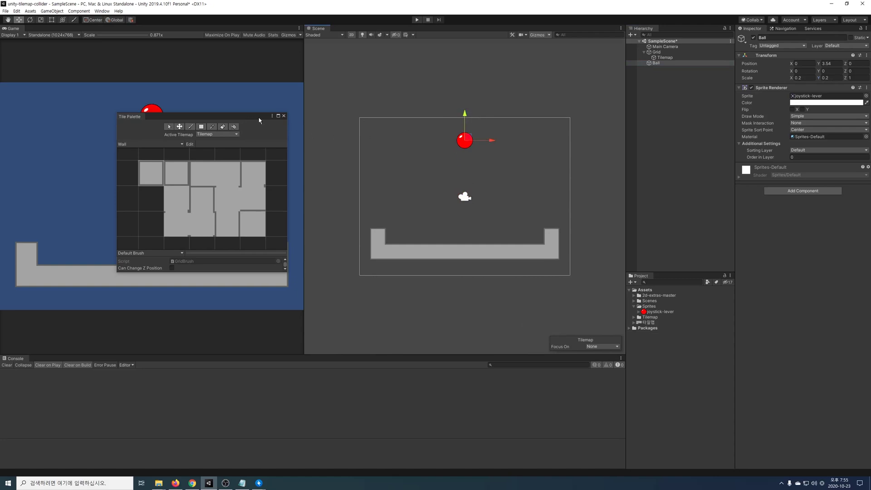
pyautogui.click(283, 116)
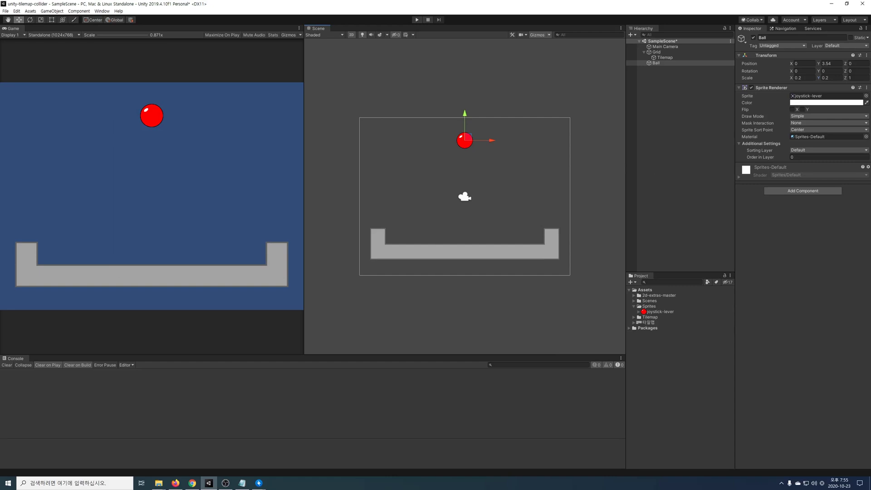
pyautogui.press('super+e')
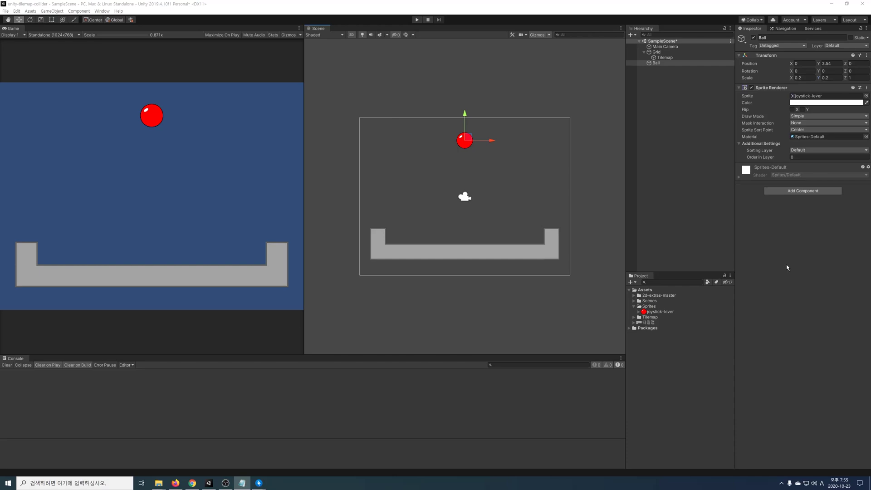
# Add a Circle Collider 2D and a Rigidbody 2D to the Ball
pyautogui.click(811, 190)
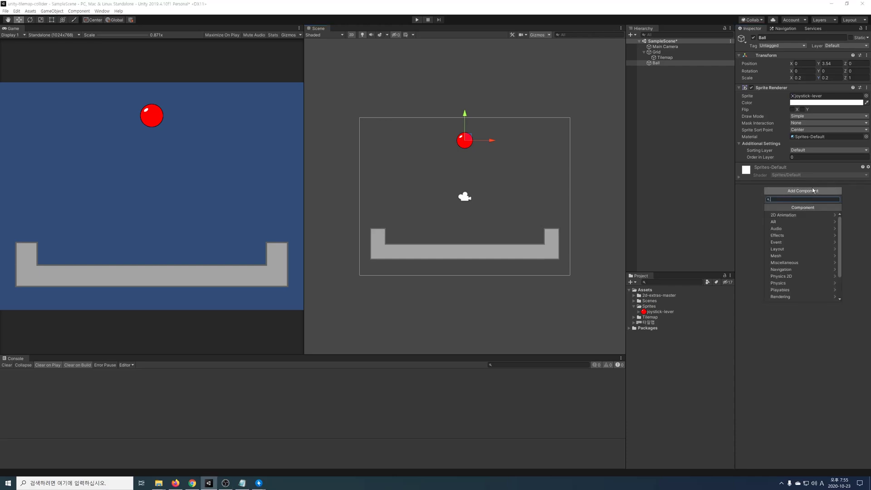
pyautogui.write('circle')
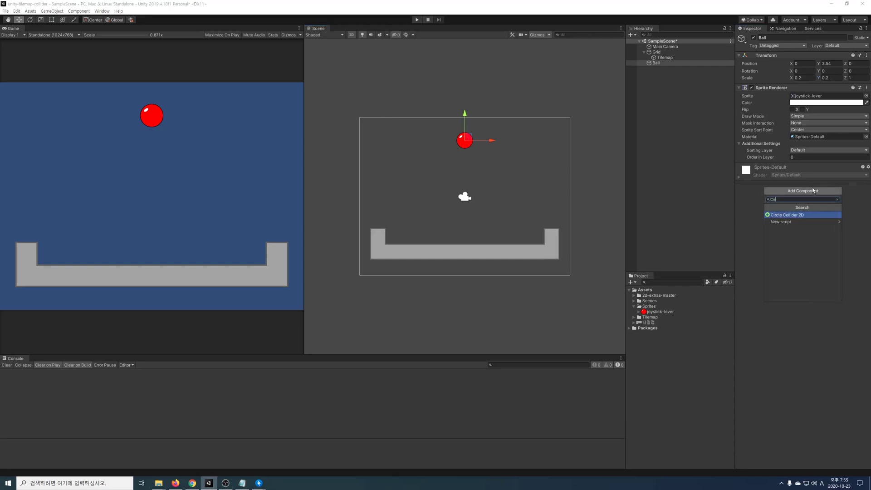
pyautogui.press('Return')
pyautogui.click(798, 251)
pyautogui.write('ri')
pyautogui.press('Down')
pyautogui.press('Return')
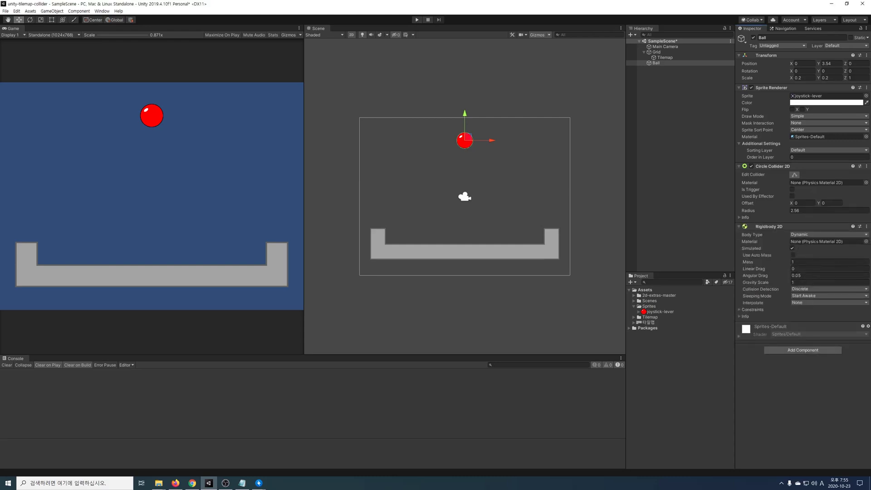
# Play the scene to check how the falling Ball behaves at the floor, and stop it
pyautogui.hotkey('ctrl', 'p')
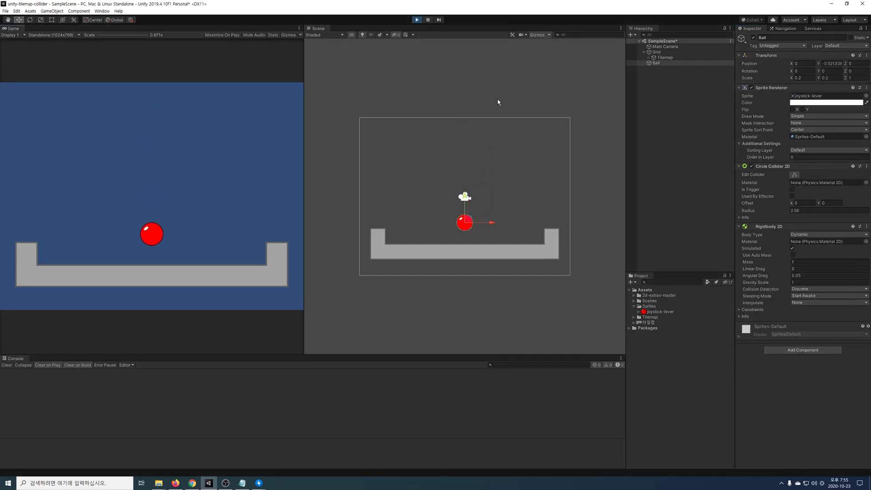
pyautogui.click(416, 21)
pyautogui.hotkey('alt', 'Tab')
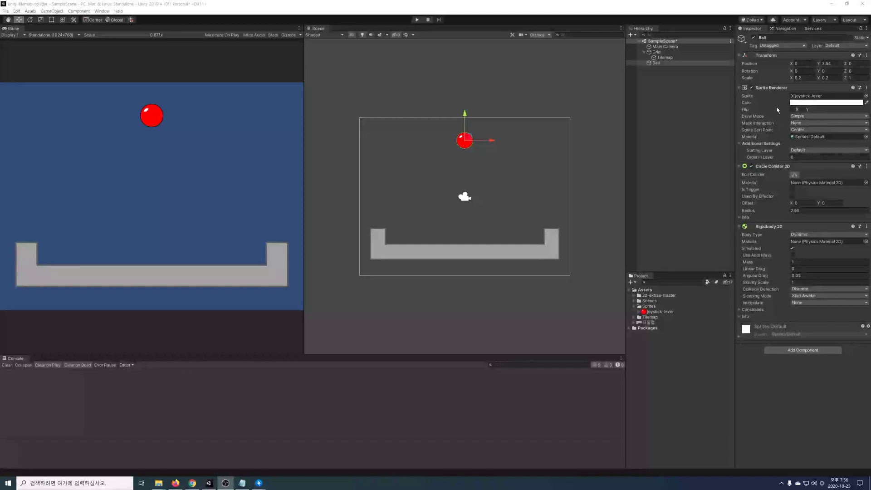
# Add a Box Collider 2D to the Tilemap for the floor, with size 12 by 1 and offset 0, -3.5
pyautogui.click(675, 57)
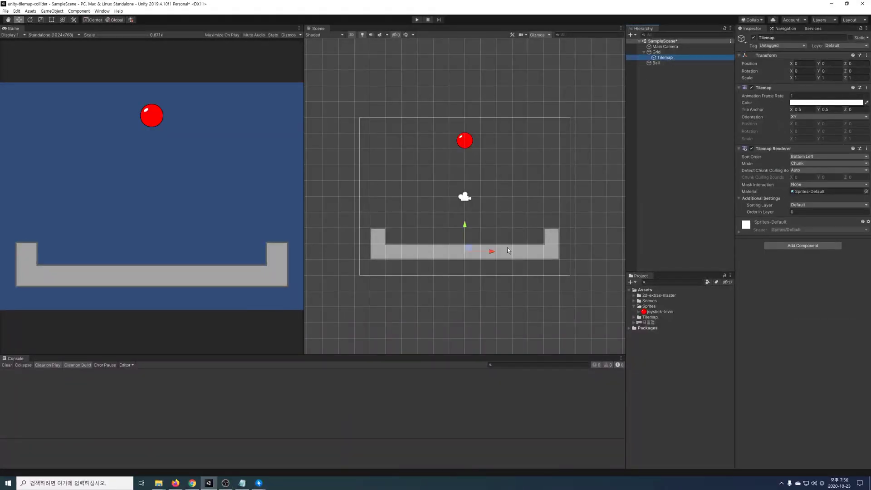
pyautogui.click(789, 245)
pyautogui.click(802, 271)
pyautogui.click(829, 278)
pyautogui.write('1')
pyautogui.click(831, 271)
pyautogui.write('-3.5')
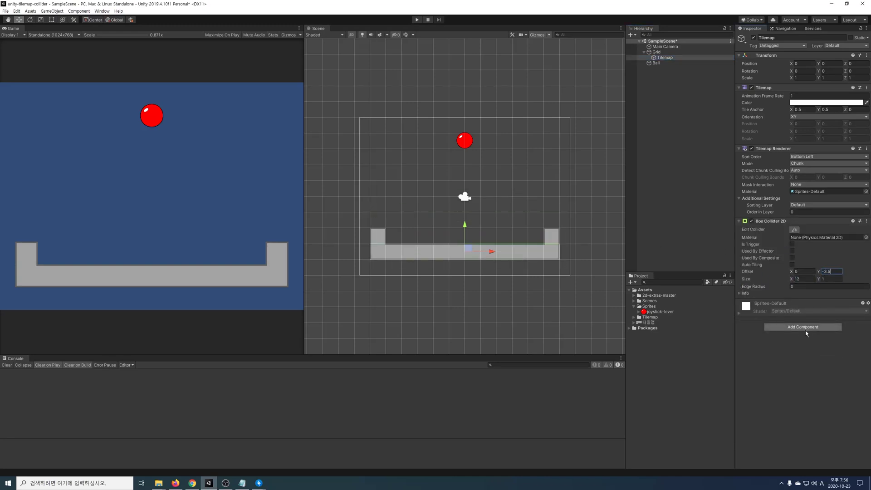
# Add a second Box Collider 2D for the Tilemap's right wall, with size 1 by 1 and offset 5.5, -2.5
pyautogui.click(802, 327)
pyautogui.click(803, 353)
pyautogui.click(803, 359)
pyautogui.write('1')
pyautogui.press('Tab')
pyautogui.write('1')
pyautogui.click(803, 353)
pyautogui.write('5.5')
pyautogui.press('Tab')
pyautogui.write('-2.5')
# Add a third Box Collider 2D for the Tilemap's left wall, with offset -5.5, -2.5
pyautogui.click(791, 408)
pyautogui.press('Return')
pyautogui.click(803, 405)
pyautogui.write('-5.5')
pyautogui.press('Tab')
pyautogui.write('-2.5')
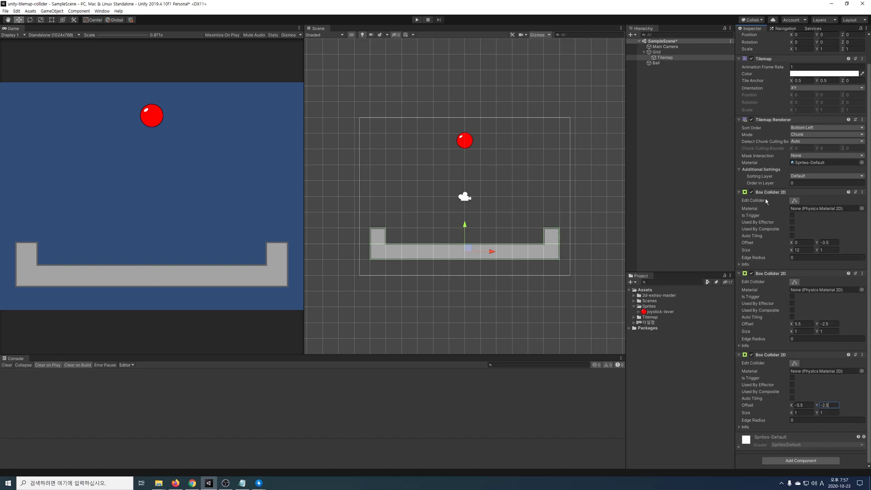
# Remove all three Box Collider 2D components from the Tilemap
pyautogui.rightClick(767, 192)
pyautogui.click(798, 203)
pyautogui.rightClick(770, 221)
pyautogui.click(799, 231)
pyautogui.rightClick(774, 221)
pyautogui.click(805, 236)
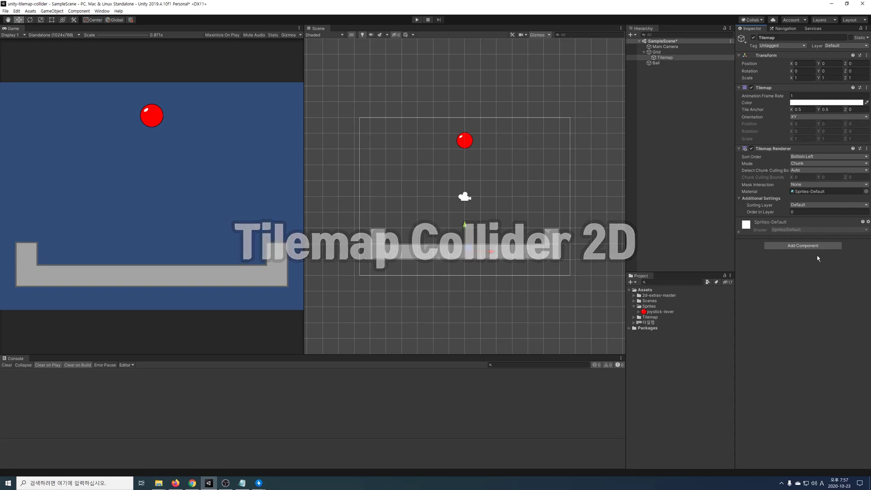
# Add a Tilemap Collider 2D component to the Tilemap
pyautogui.click(802, 245)
pyautogui.write('bo')
pyautogui.write('Til')
pyautogui.write('e')
pyautogui.press('Down')
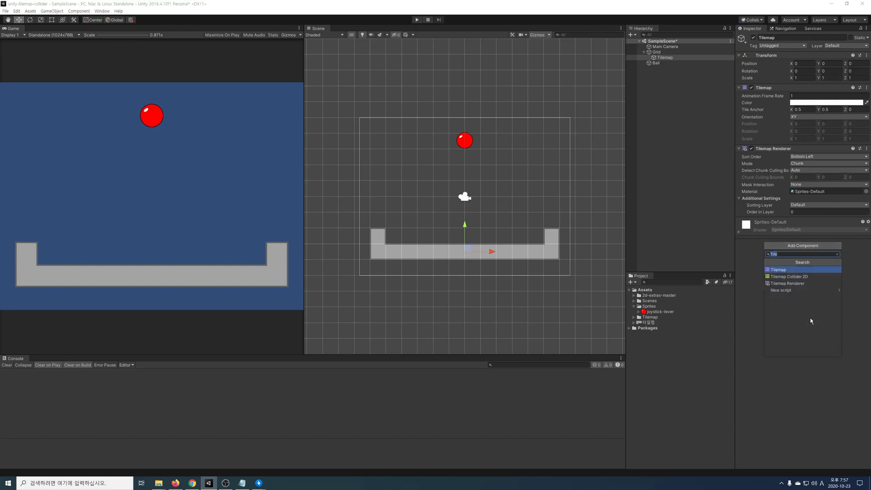
pyautogui.press('Down')
pyautogui.press('Return')
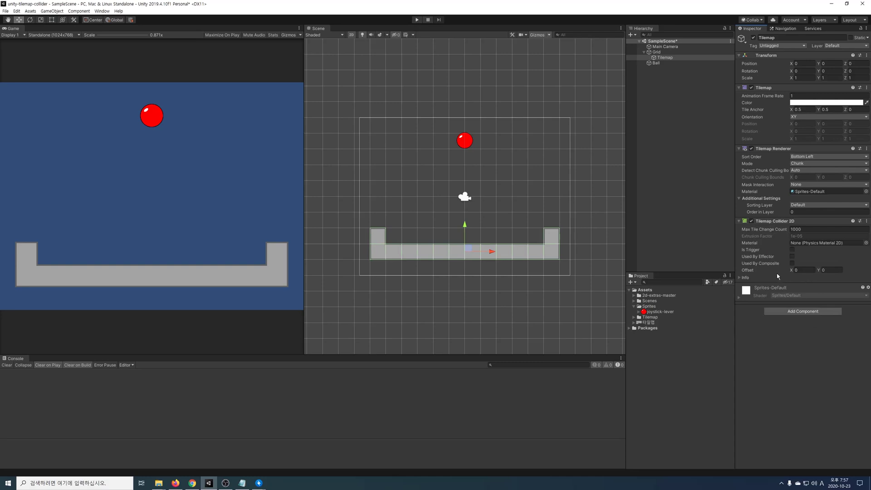
# Inspect the per-tile collider outlines up close and play the scene twice to check the Ball's collision with the floor
pyautogui.scroll(6, 519, 255)
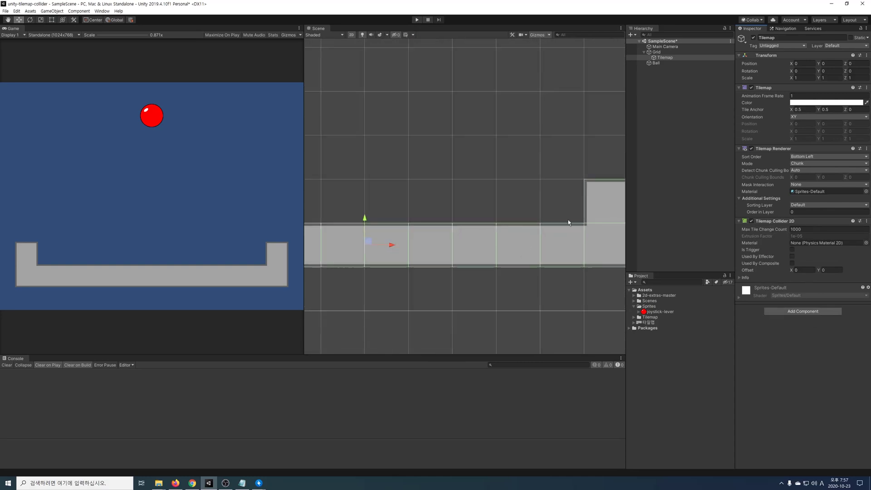
pyautogui.hotkey('ctrl', 'p')
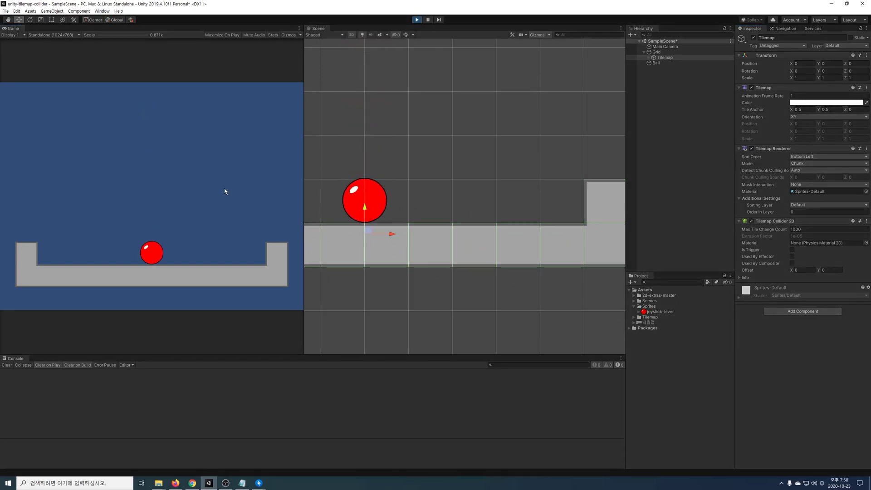
pyautogui.click(416, 19)
pyautogui.click(416, 19)
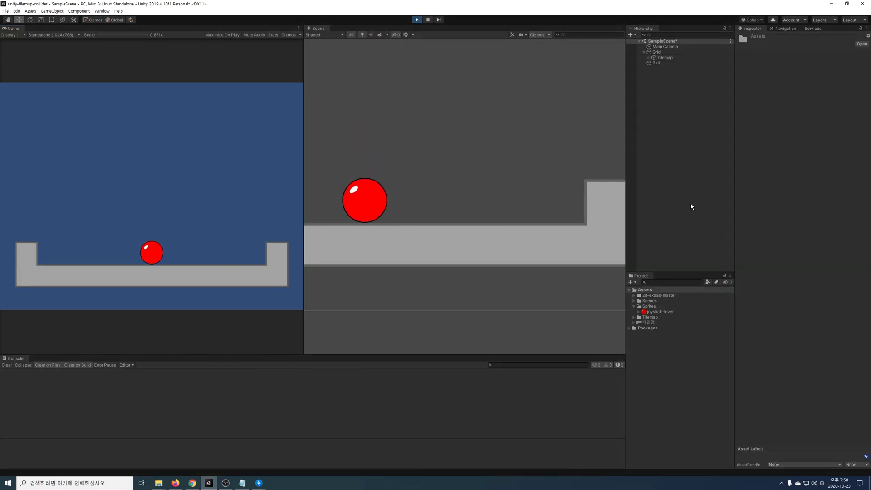
pyautogui.click(414, 21)
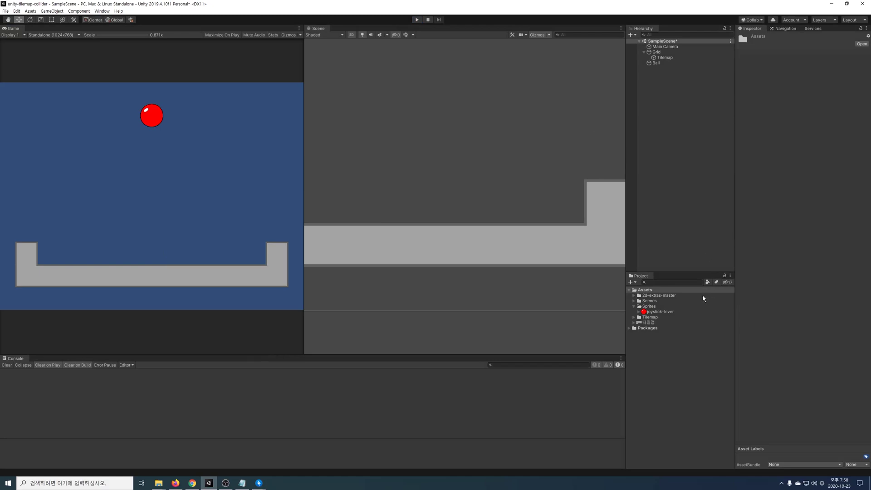
# Create a Physics Material 2D named PM_Ball in the Assets folder
pyautogui.rightClick(642, 293)
pyautogui.moveTo(669, 300)
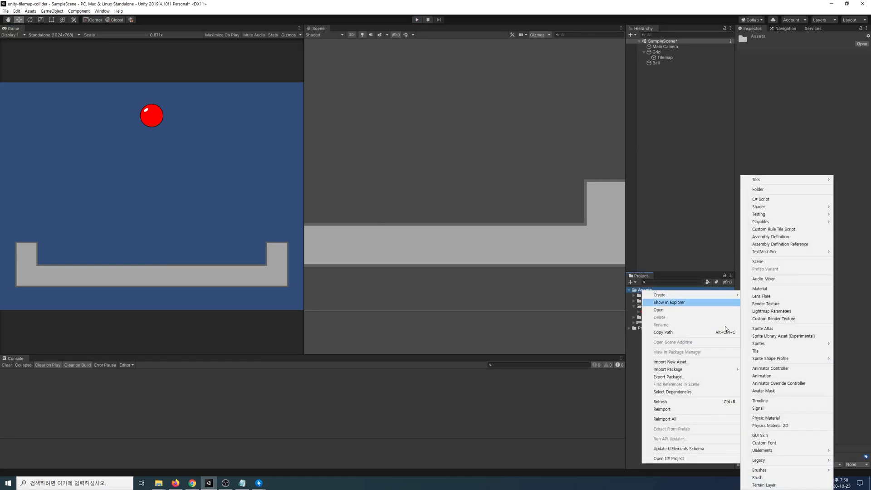
pyautogui.click(780, 426)
pyautogui.write('PM_')
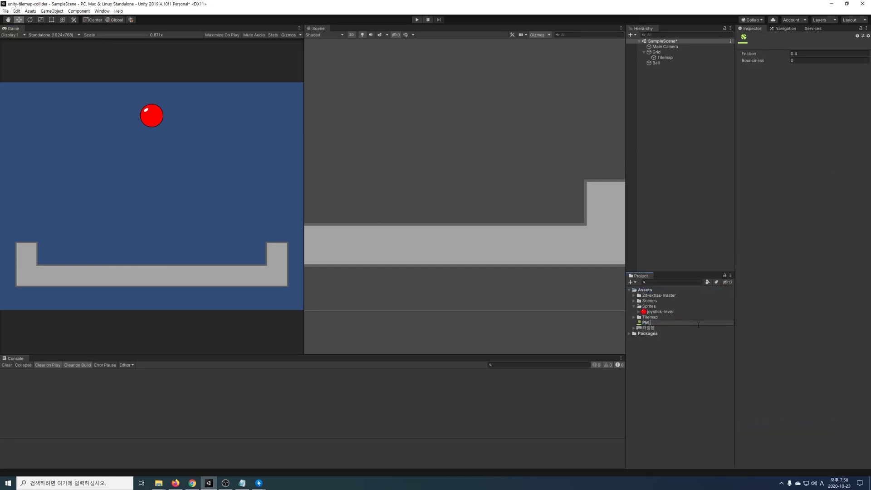
pyautogui.write('Ball')
pyautogui.press('Return')
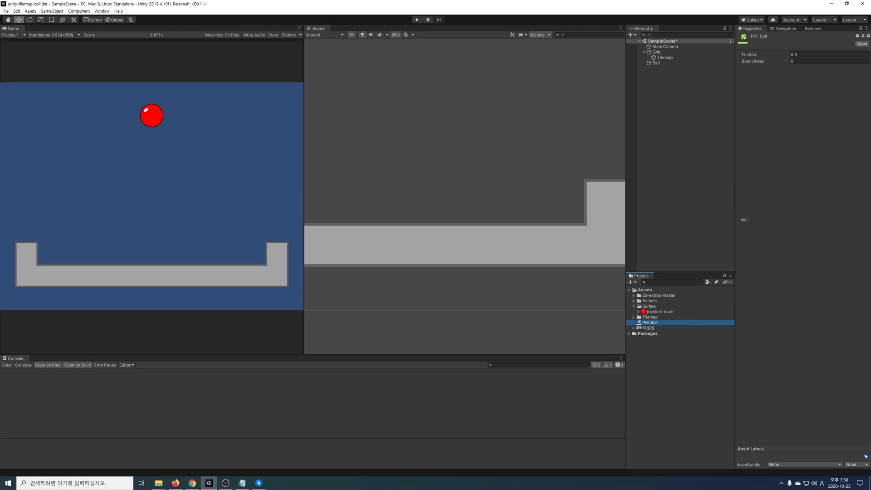
pyautogui.press('Tab')
# Assign PM_Ball as the material of the Ball's Circle Collider 2D and play the scene to test the bounce
pyautogui.click(685, 63)
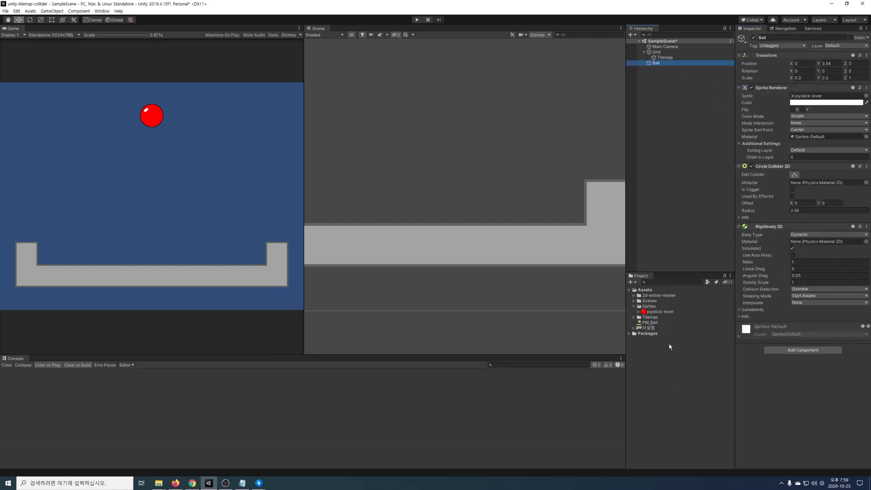
pyautogui.moveTo(648, 322); pyautogui.dragTo(814, 184)
pyautogui.hotkey('ctrl', 'p')
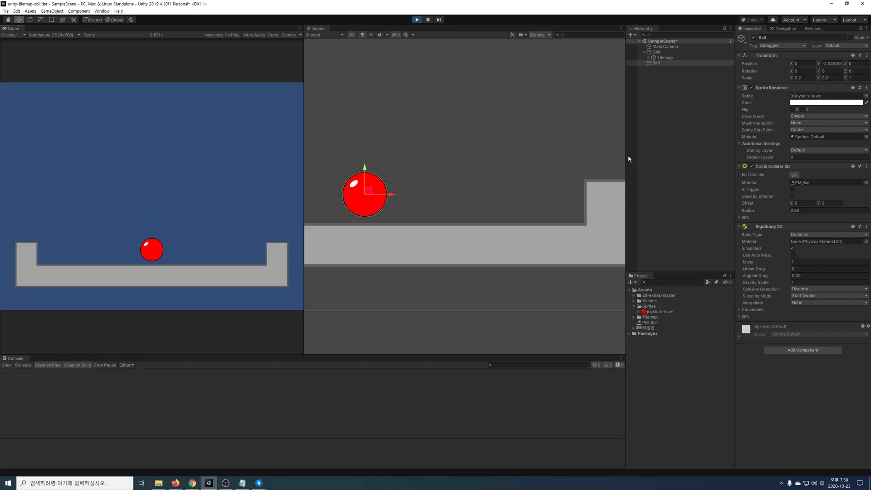
pyautogui.click(416, 20)
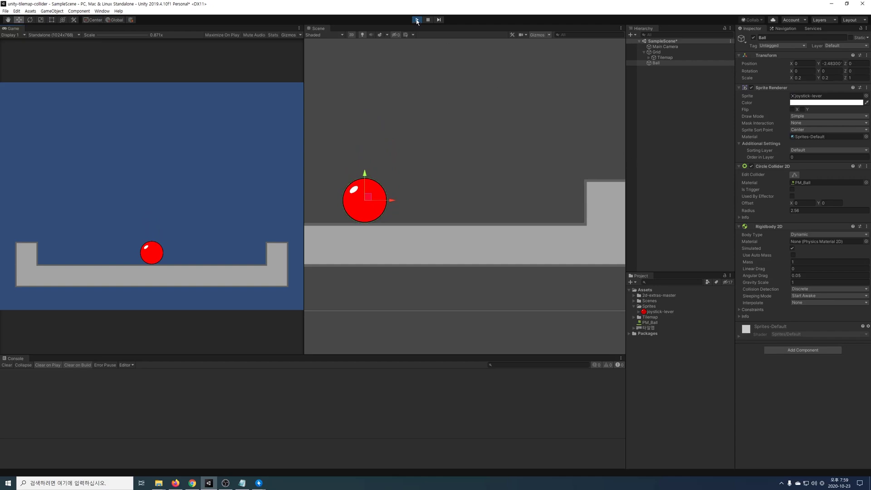
# Add a Composite Collider 2D component to the Tilemap
pyautogui.click(677, 58)
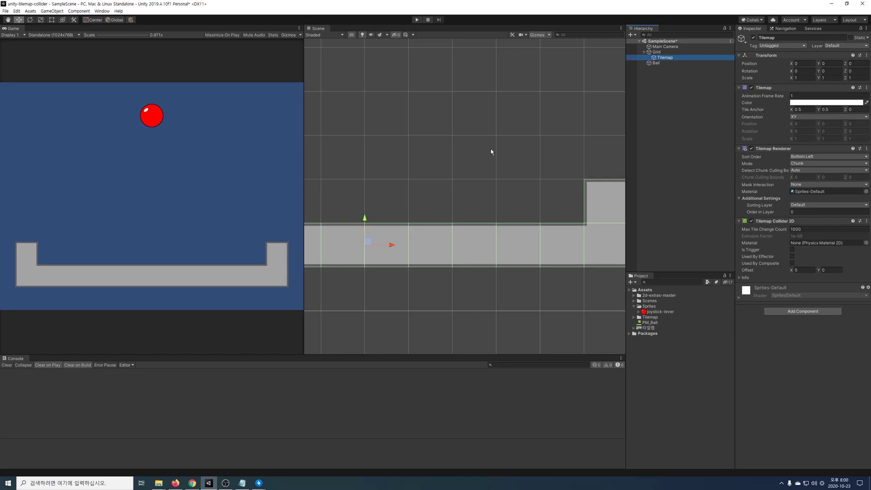
pyautogui.scroll(-2, 494, 149)
pyautogui.moveTo(460, 179)
pyautogui.mouseDown(button='middle')
pyautogui.moveTo(599, 179)
pyautogui.moveTo(463, 174)
pyautogui.mouseUp(button='middle')
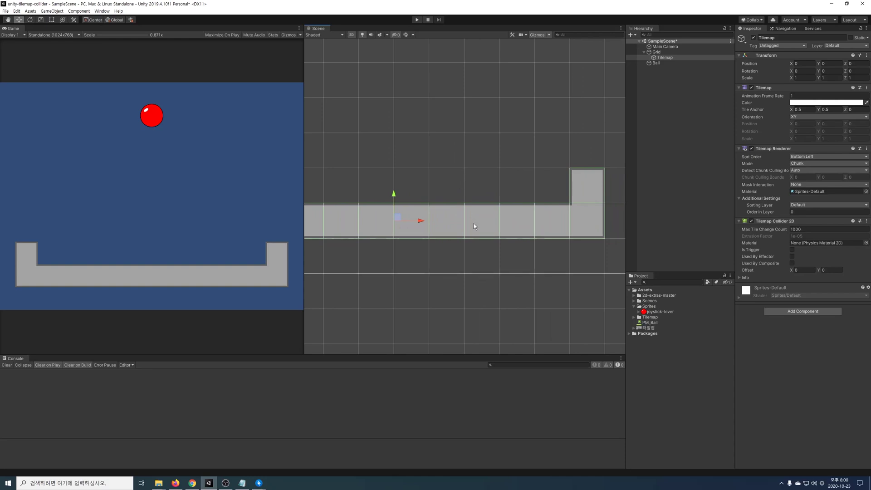
pyautogui.moveTo(441, 186); pyautogui.dragTo(500, 192, button='middle')
pyautogui.scroll(-3, 511, 192)
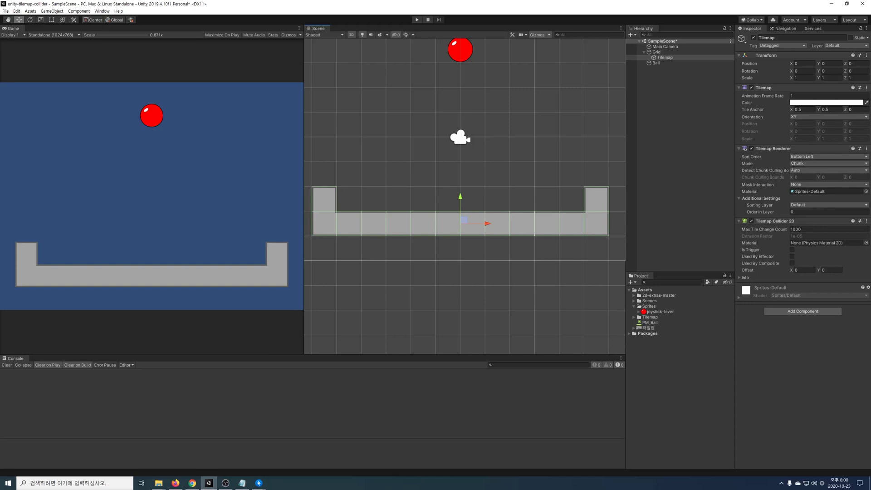
pyautogui.click(817, 311)
pyautogui.write('compo')
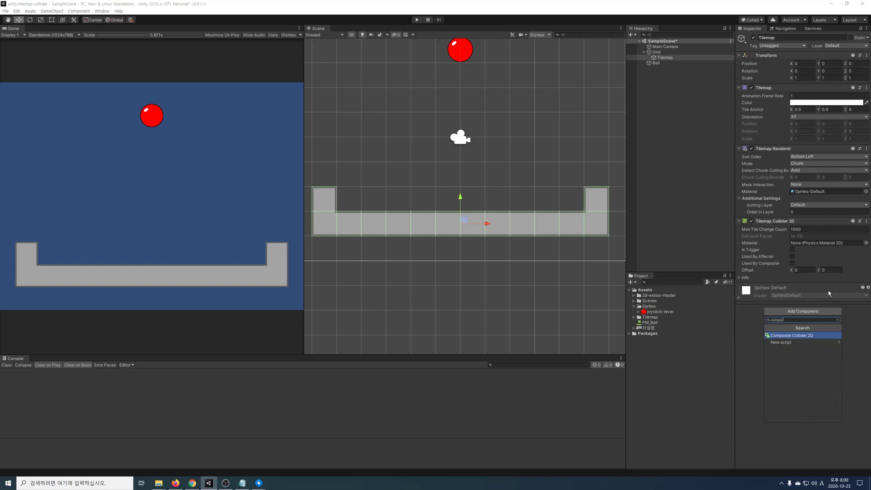
pyautogui.press('Return')
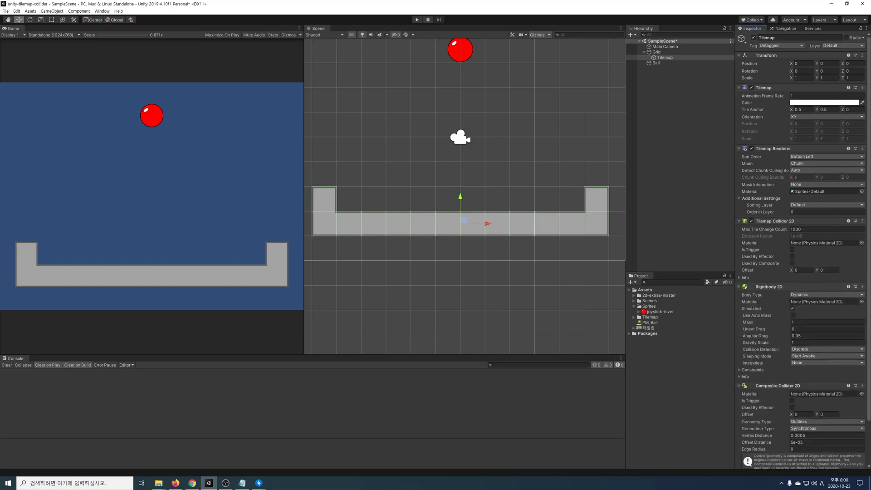
# Enable Used By Composite on the Tilemap Collider 2D and play the scene to test the merged collider
pyautogui.click(792, 263)
pyautogui.scroll(8, 560, 213)
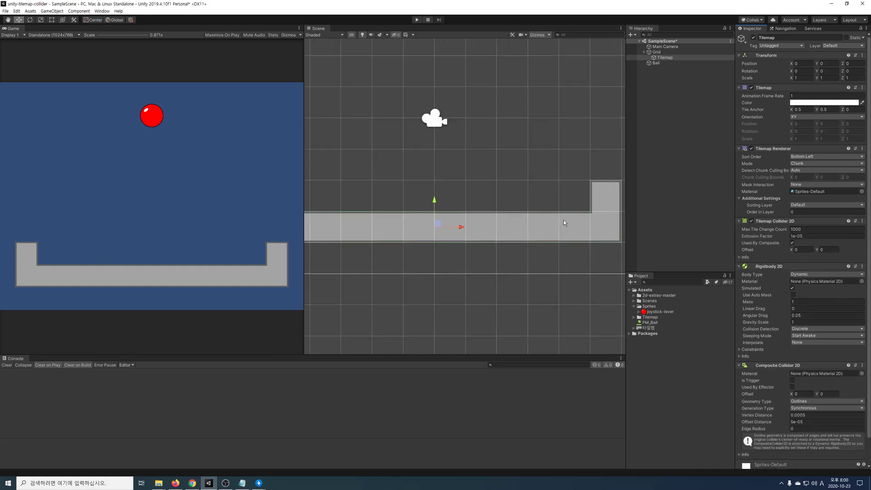
pyautogui.moveTo(562, 222); pyautogui.dragTo(501, 209, button='middle')
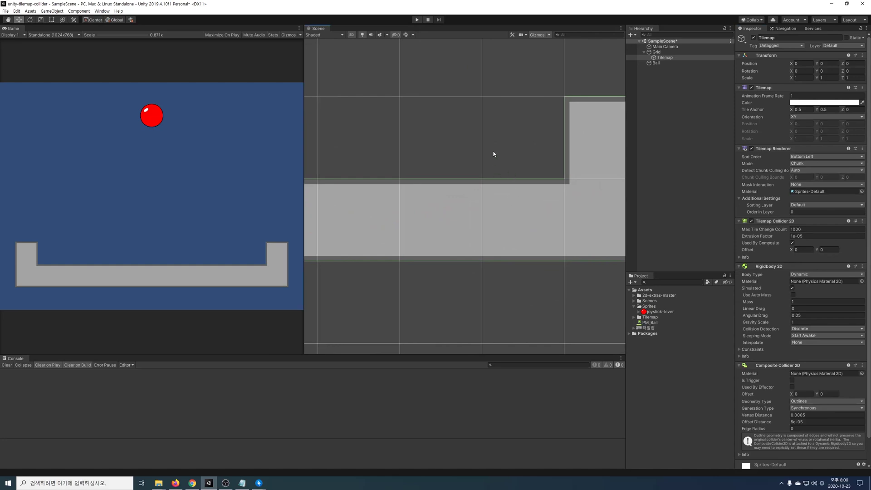
pyautogui.click(414, 21)
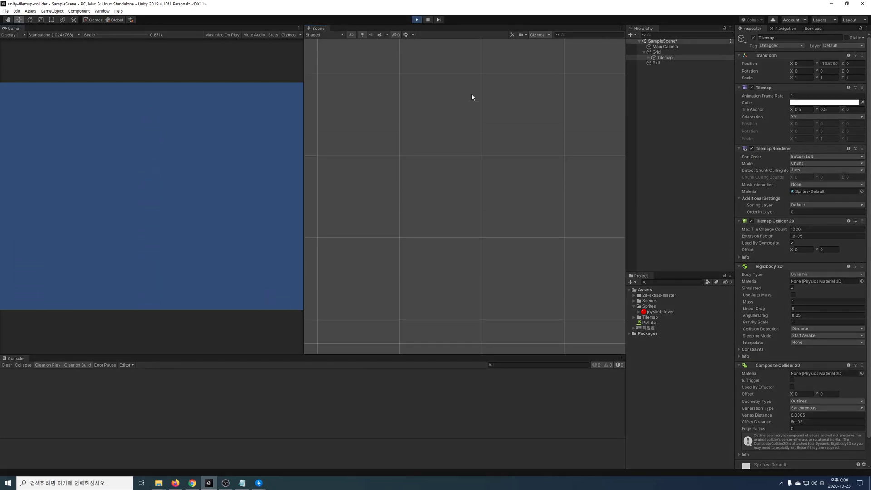
pyautogui.click(416, 20)
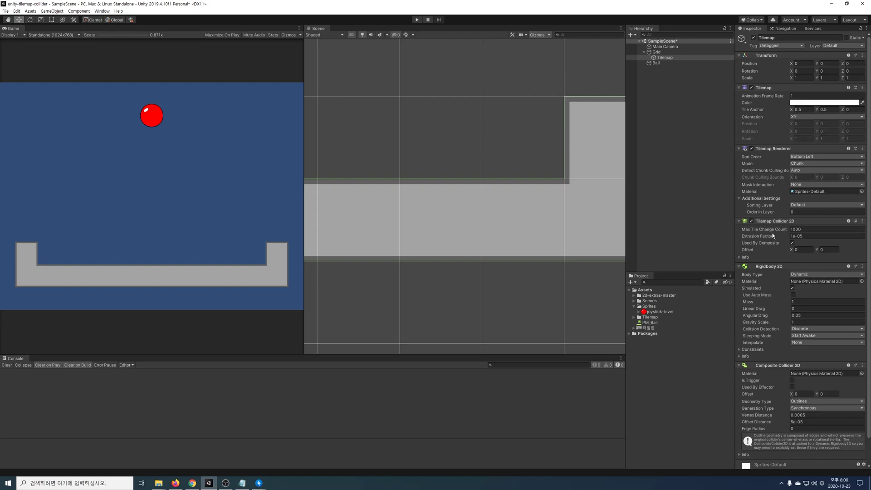
# Set the Body Type of the Tilemap's Rigidbody 2D to Static and play the scene to check the Ball's collision
pyautogui.click(769, 268)
pyautogui.click(768, 267)
pyautogui.scroll(-1, 798, 251)
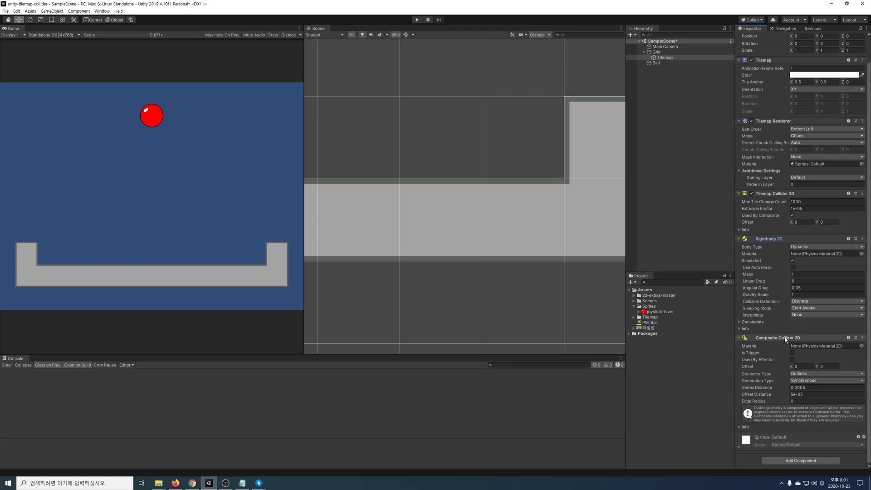
pyautogui.click(820, 246)
pyautogui.click(821, 266)
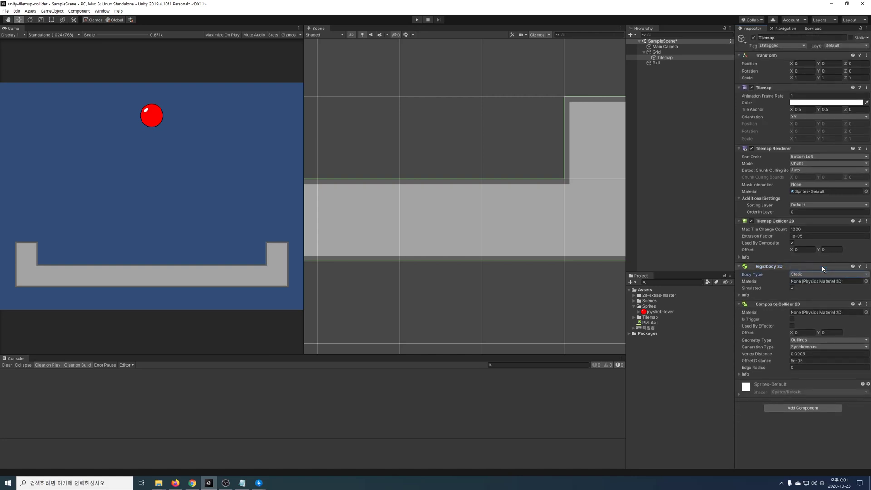
pyautogui.click(417, 20)
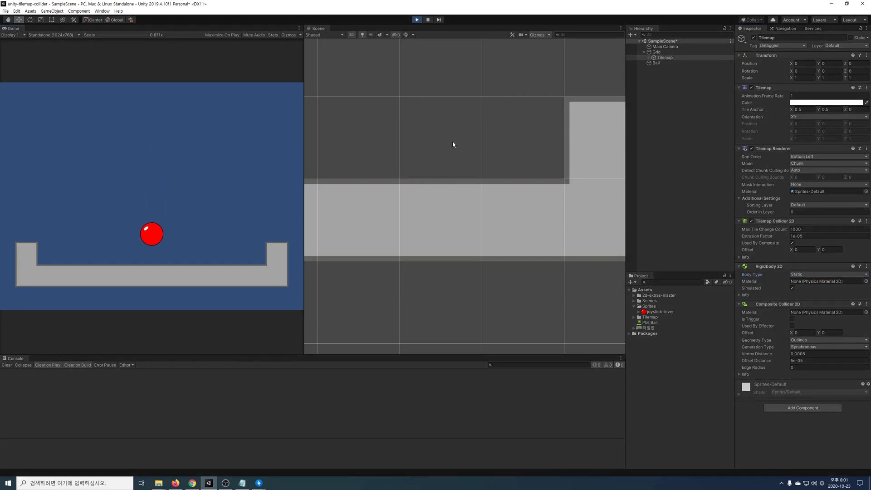